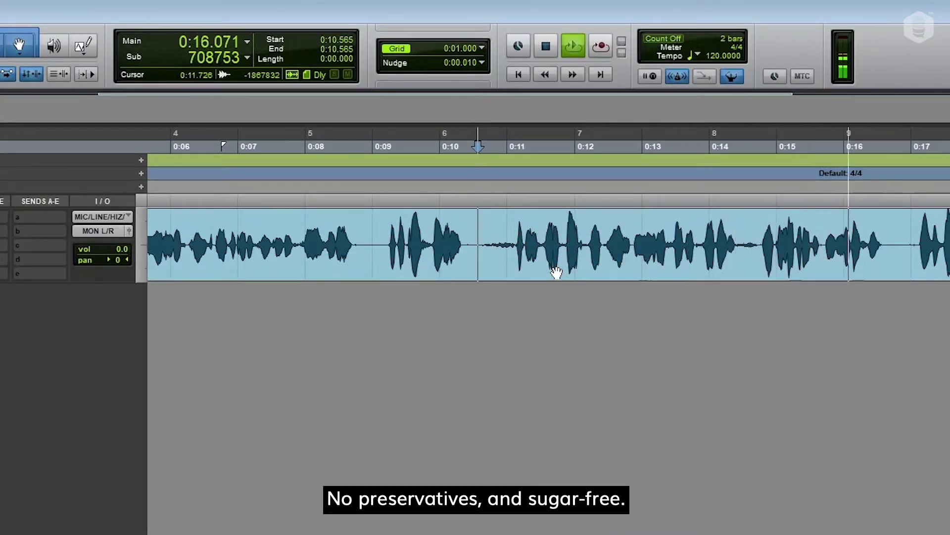
Step: Zoom in and separate the breath at 0:10.5–0:11.1 into its own clip
key("space")
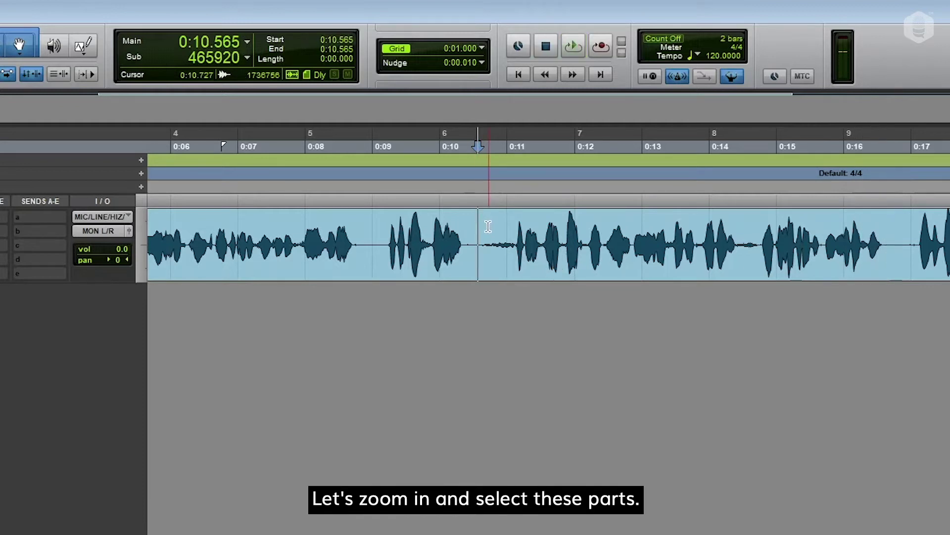
key("ctrl+bracketright")
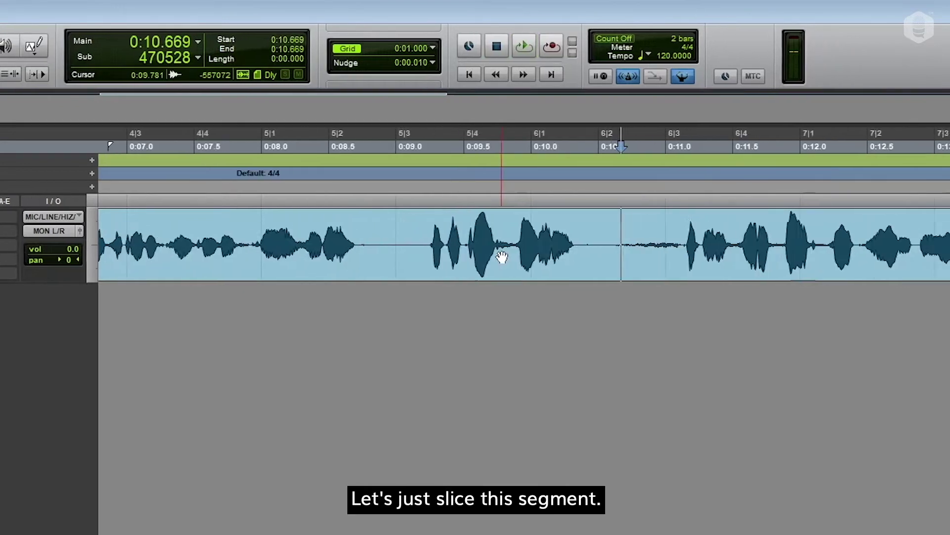
key("ctrl+bracketright")
left_click_drag(385, 227, 557, 223)
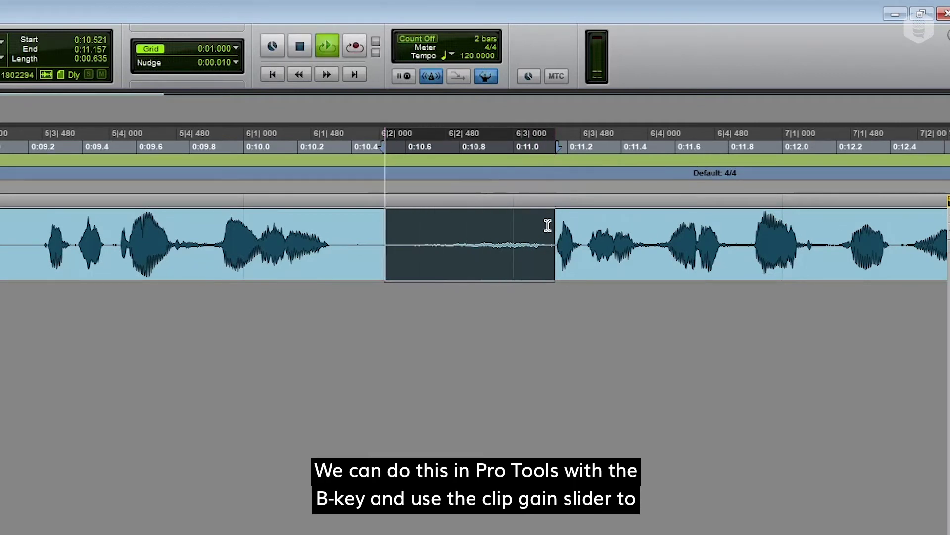
key("b")
Step: Lower the breath clip's gain to about -15 dB
key("space")
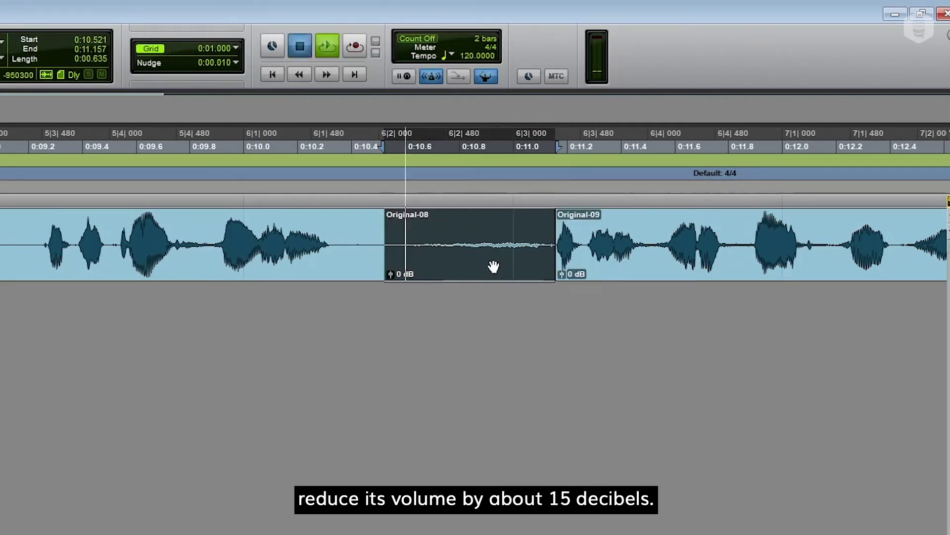
left_click_drag(389, 273, 405, 371)
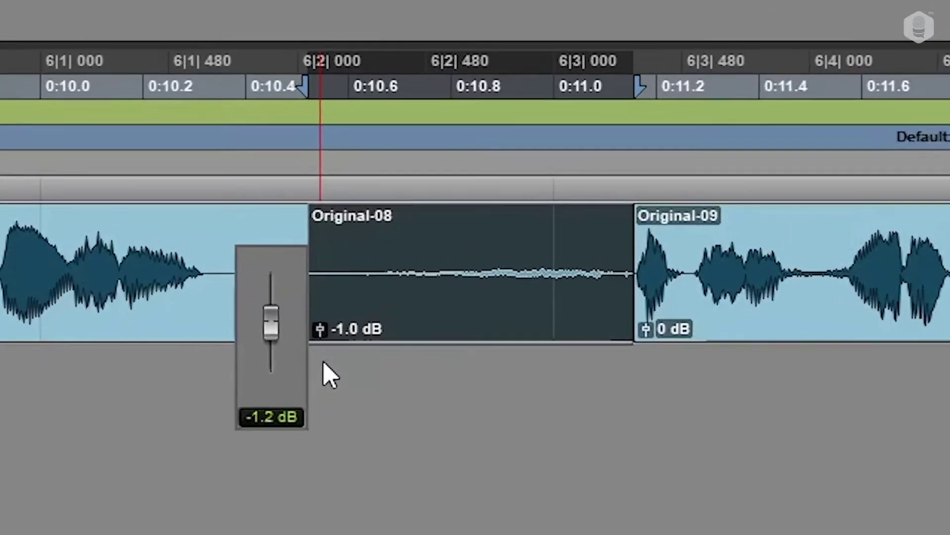
left_click_drag(255, 347, 255, 351)
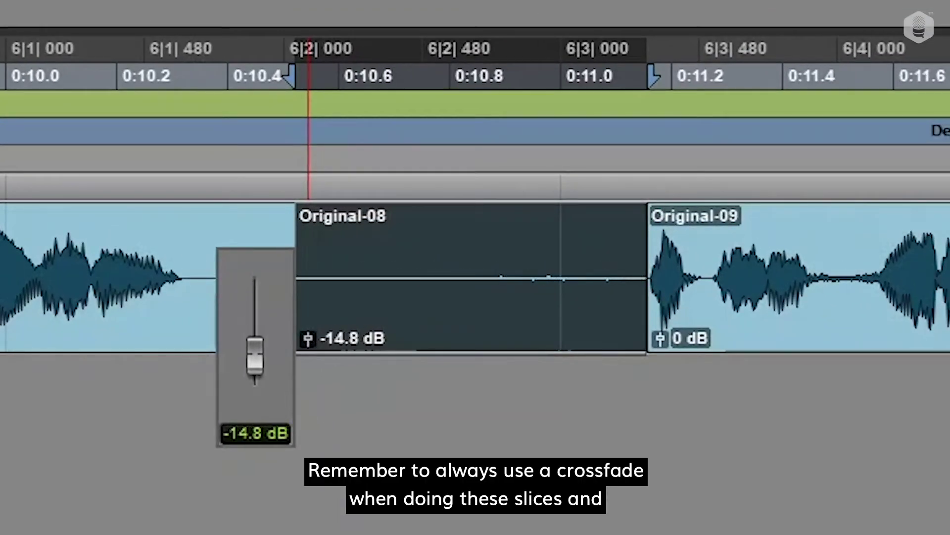
left_click(47, 238)
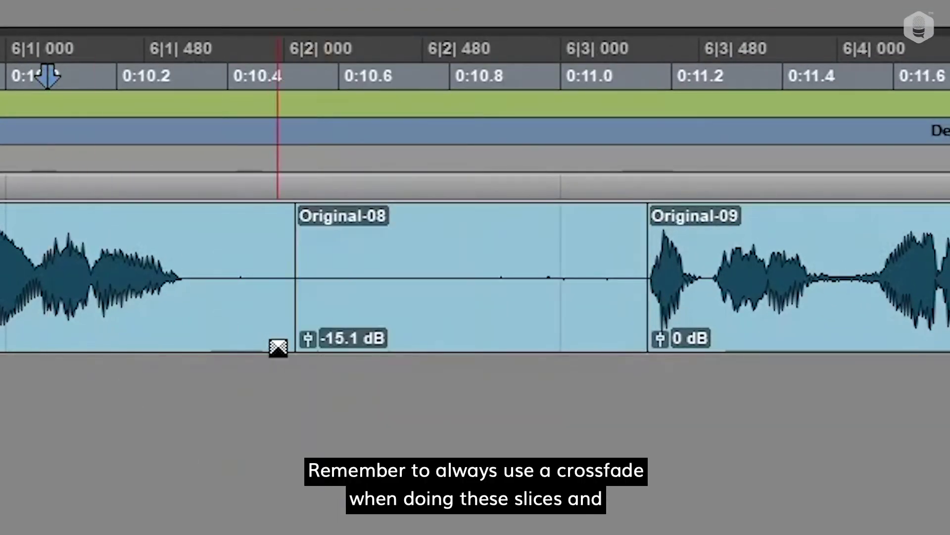
Step: Crossfade both edges of the breath clip and audition the edit
left_click_drag(277, 346, 276, 344)
left_click_drag(652, 338, 641, 335)
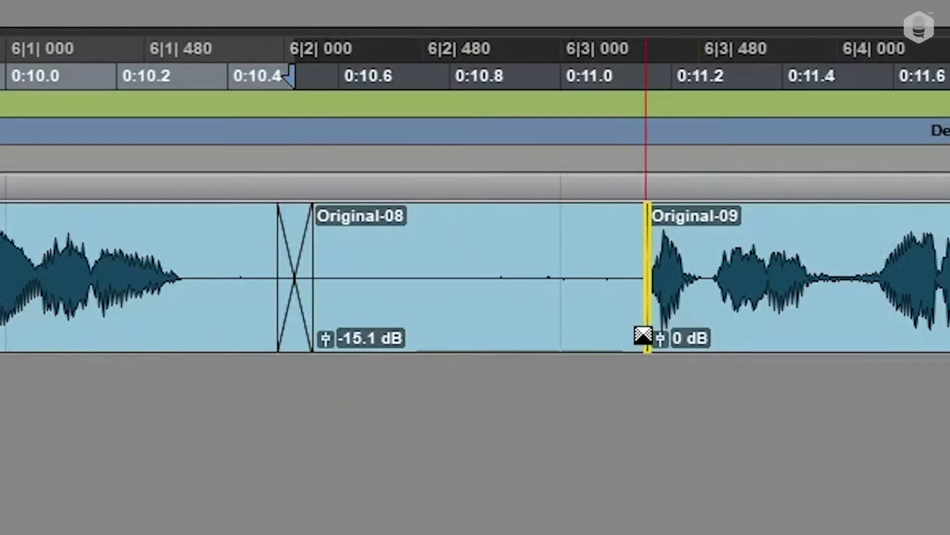
left_click(117, 237)
key("space")
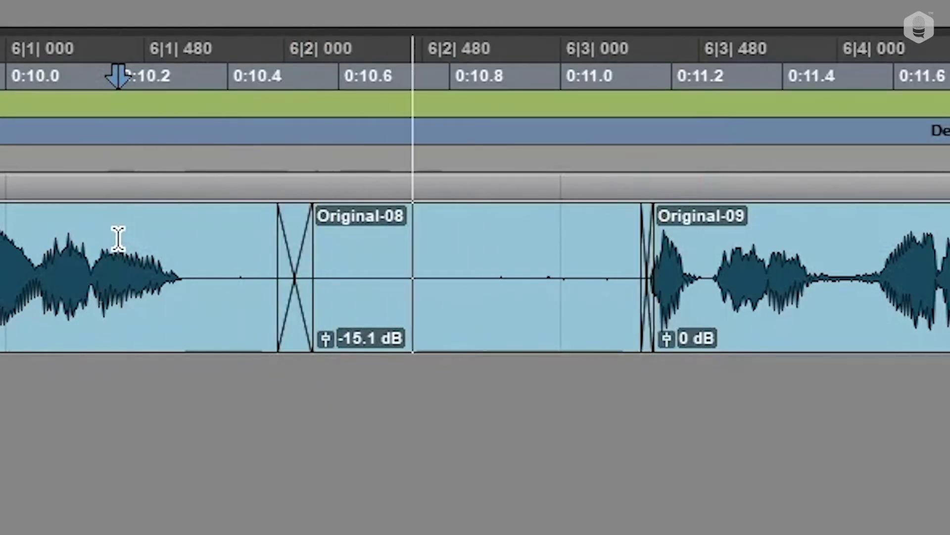
scroll(541, 260, "down", 2)
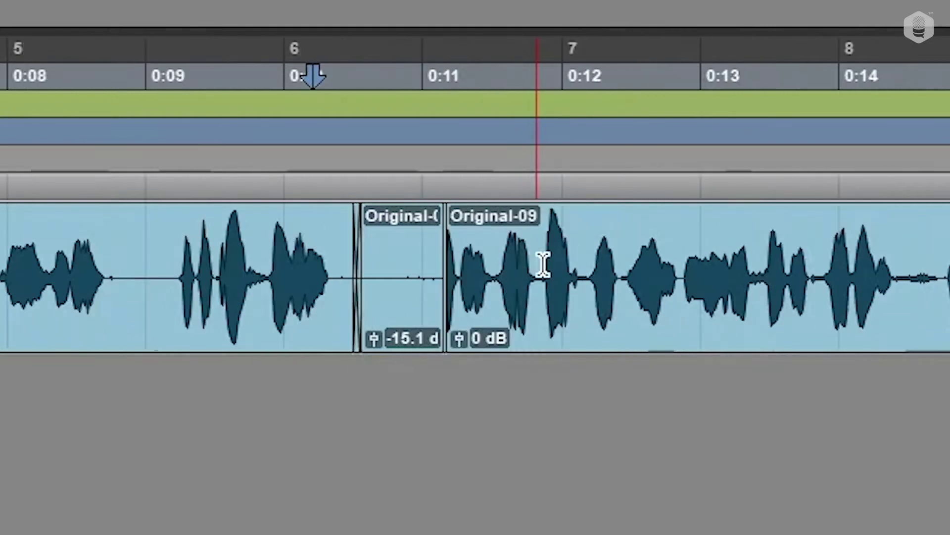
scroll(601, 270, "right", 3)
left_click(547, 245)
scroll(562, 251, "up", 1)
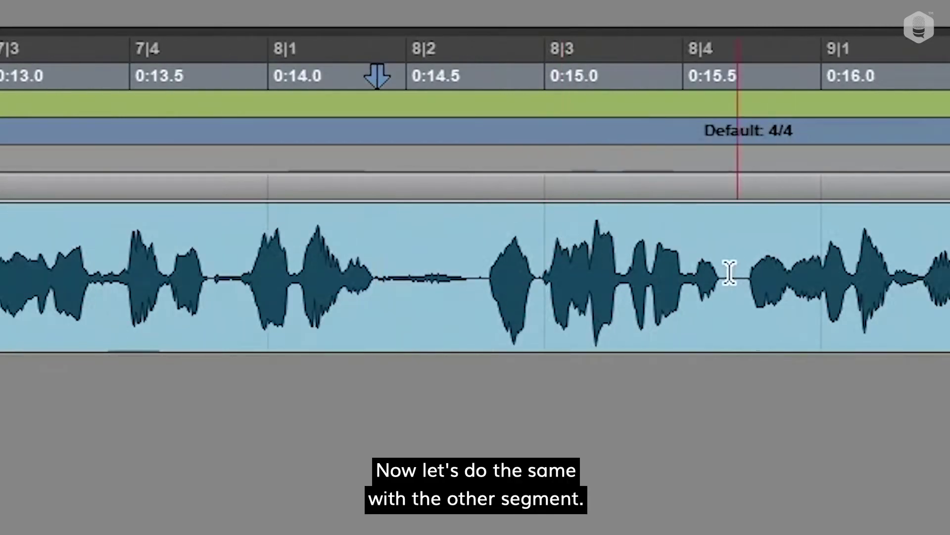
Step: Select, audition and separate the second breath near 0:14.0–0:14.5 into its own clip
key("space")
mouse_move(380, 246)
left_mouse_down()
mouse_move(488, 248)
mouse_move(373, 252)
left_mouse_up()
key("space")
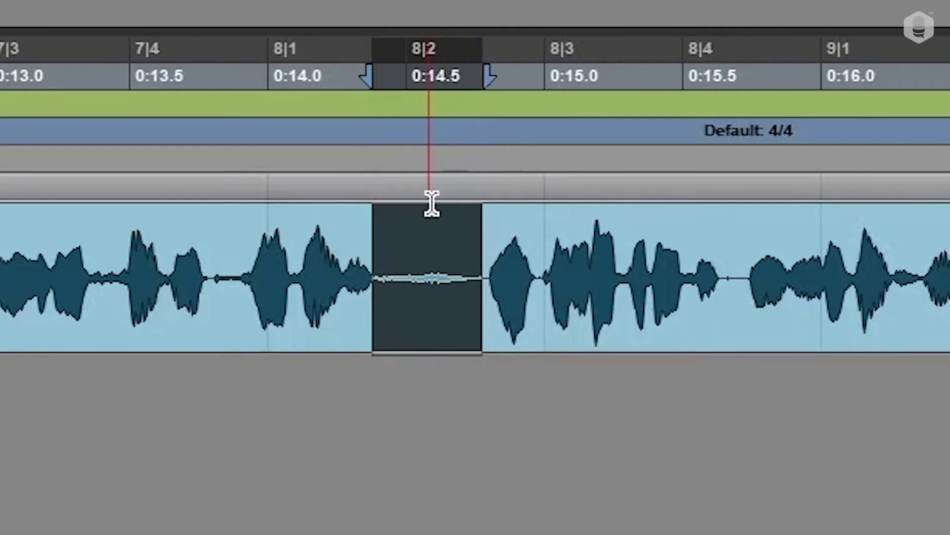
key("ctrl+e")
Step: Lower the second breath about 14 dB, fade its edges, and play from about 0:09.9
left_click_drag(386, 339, 404, 446)
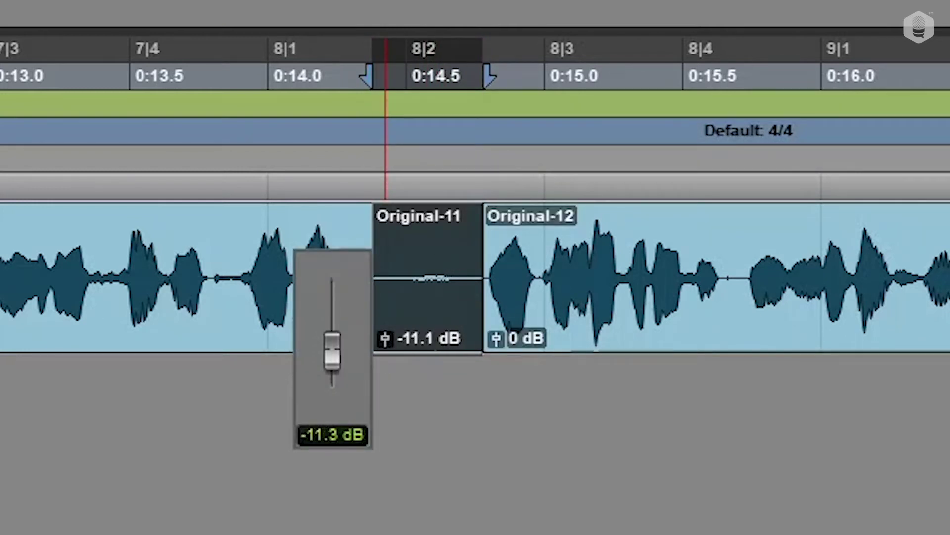
left_click(166, 240)
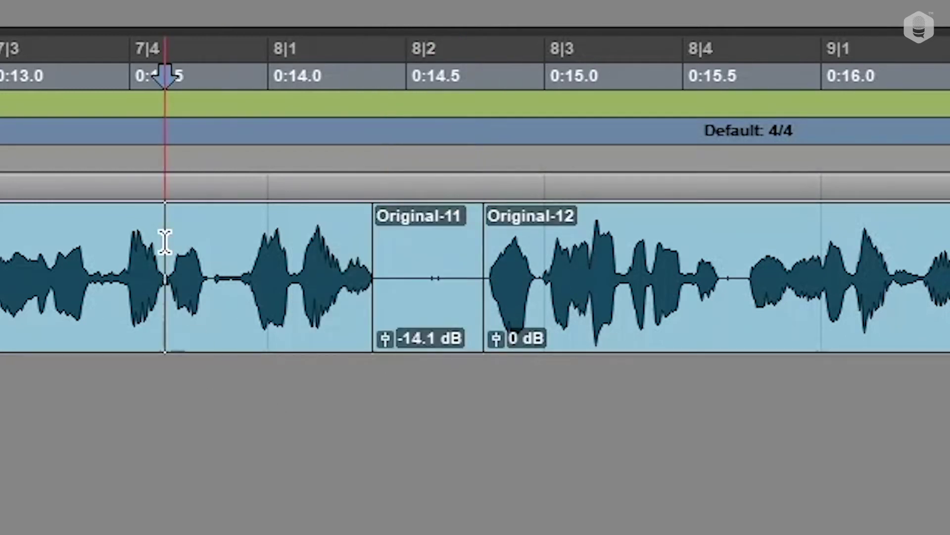
left_click_drag(370, 341, 379, 340)
left_click(249, 244)
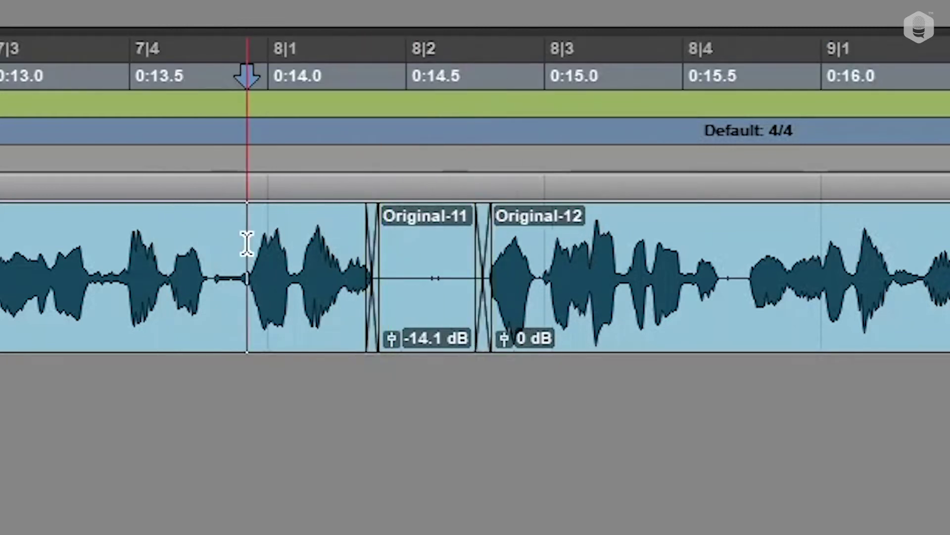
key("ctrl+bracketleft")
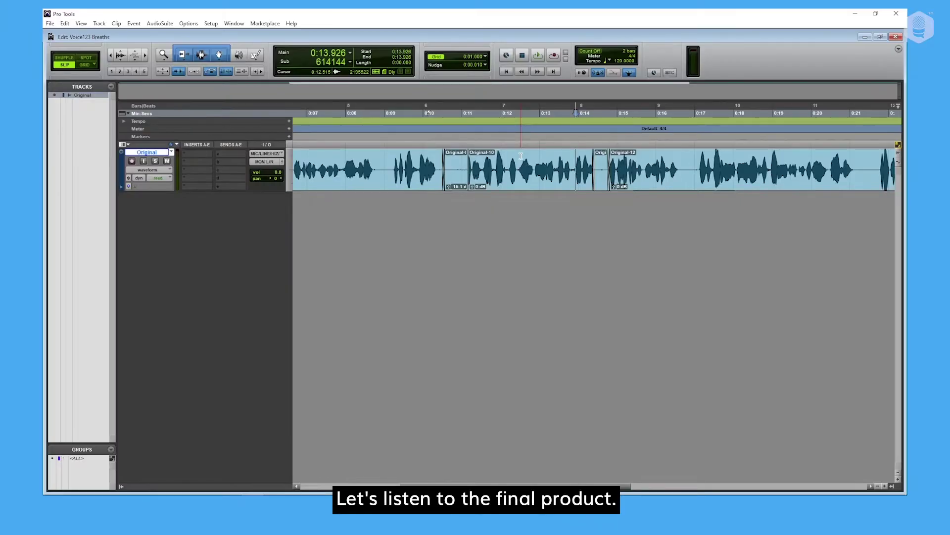
left_click(420, 153)
key("space")
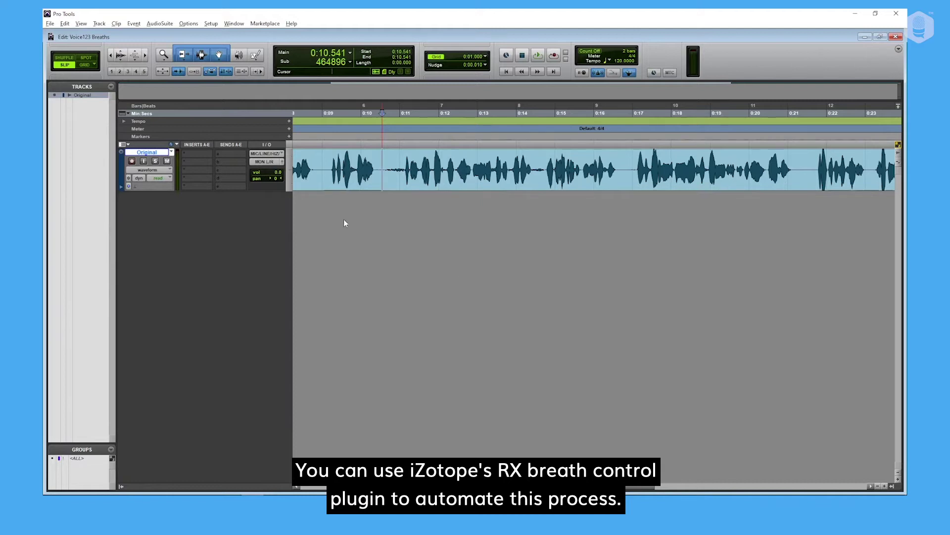
Step: Select 0:10.5–0:17 and preview it in the RX 8 Breath Control AudioSuite plug-in
left_click_drag(385, 159, 620, 161)
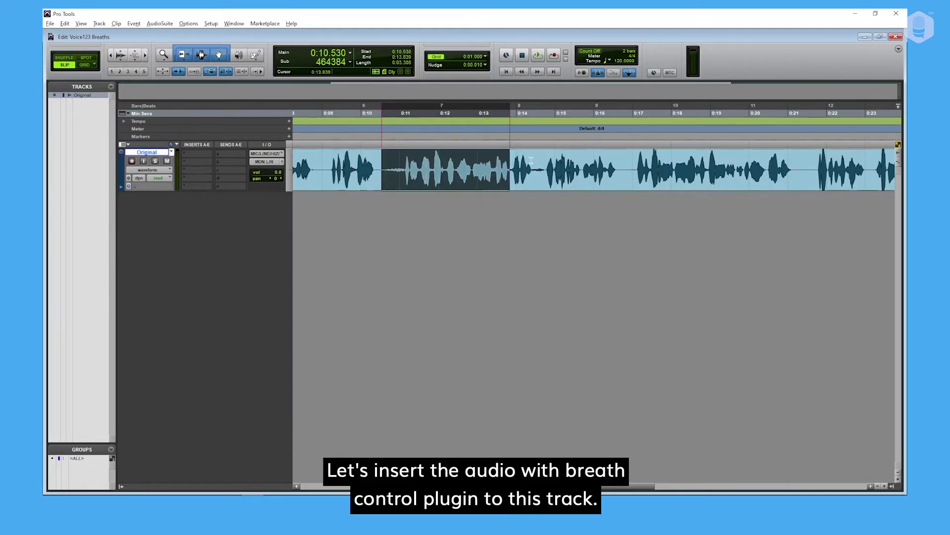
left_click(196, 152)
mouse_move(272, 433)
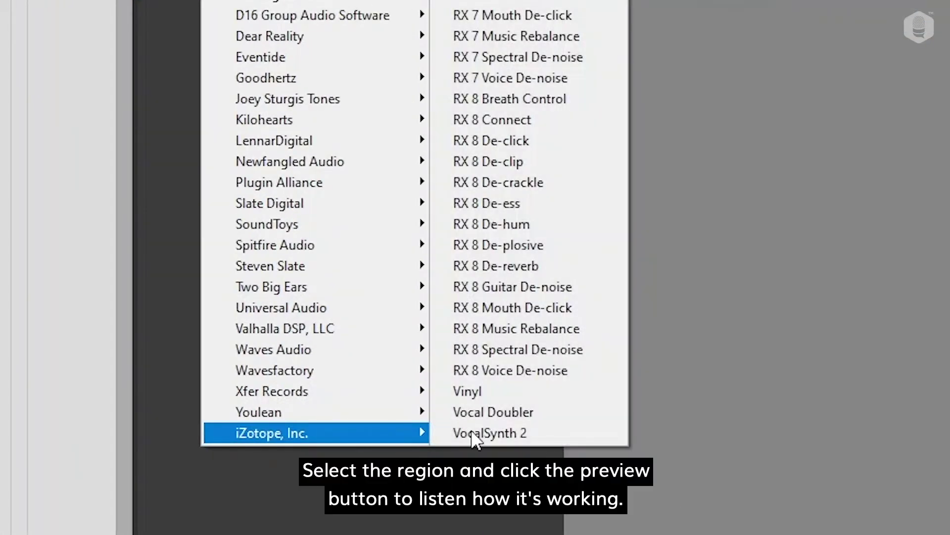
left_click(550, 99)
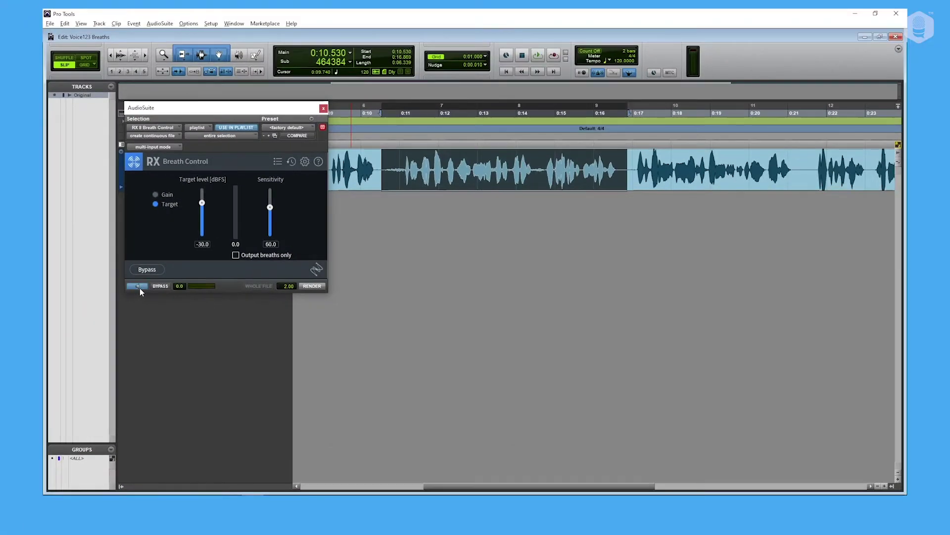
left_click(140, 289)
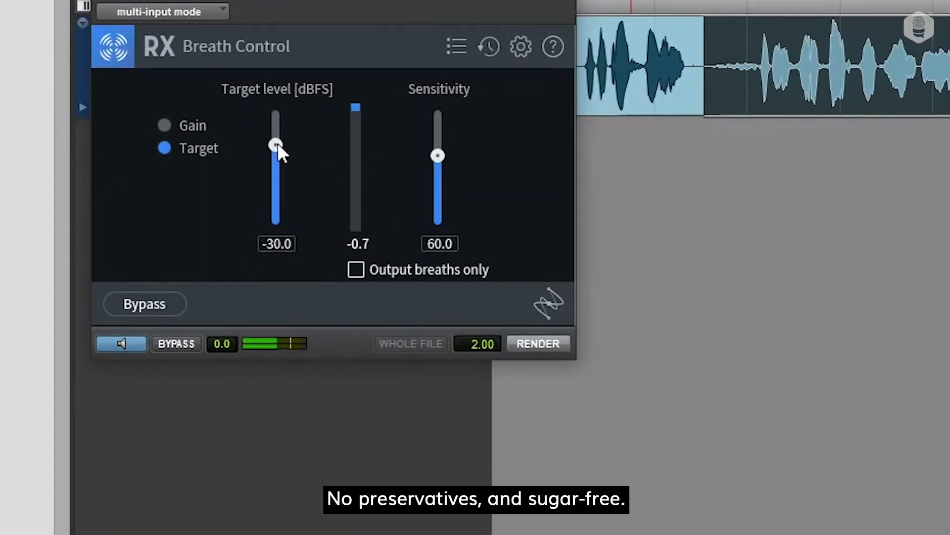
Step: Render Breath Control in Gain mode with -38.7 dB gain and 69.8 sensitivity
left_click(189, 127)
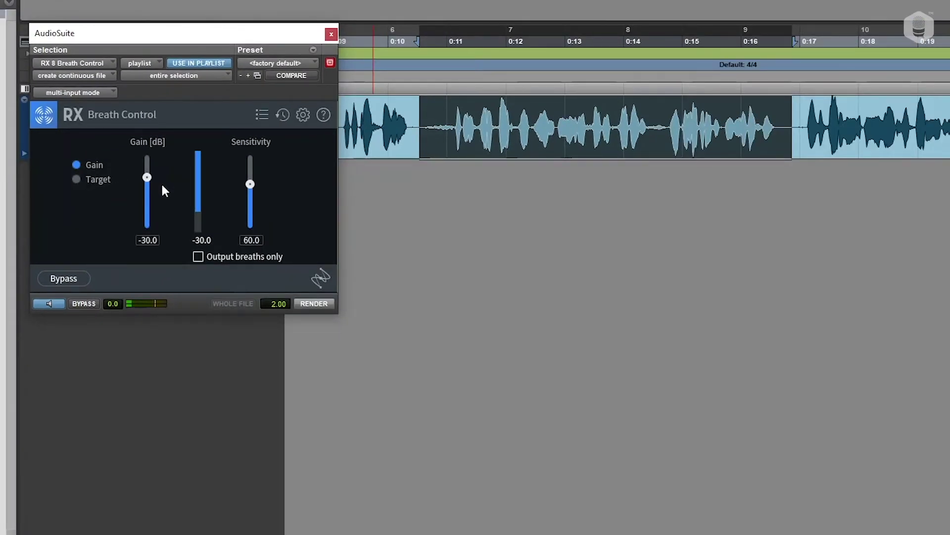
left_click_drag(149, 185, 151, 194)
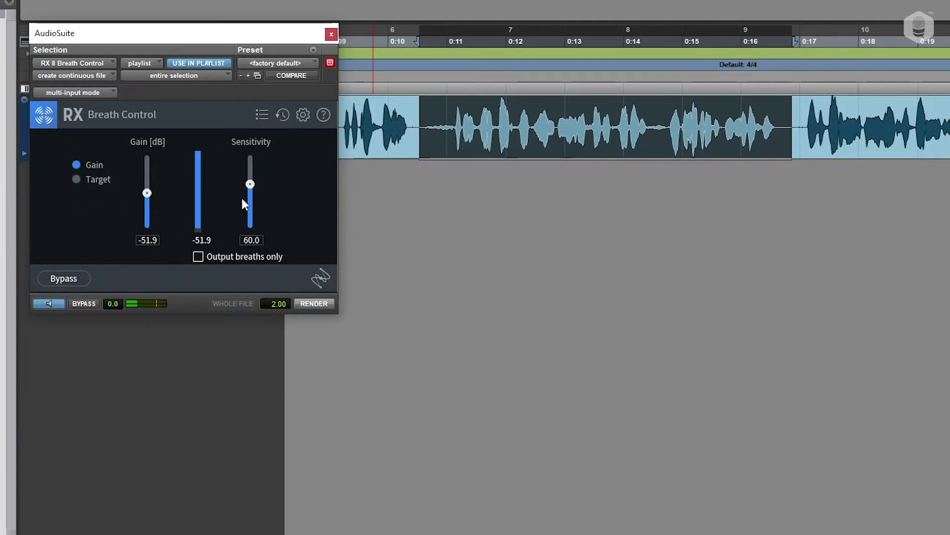
left_click_drag(148, 192, 151, 175)
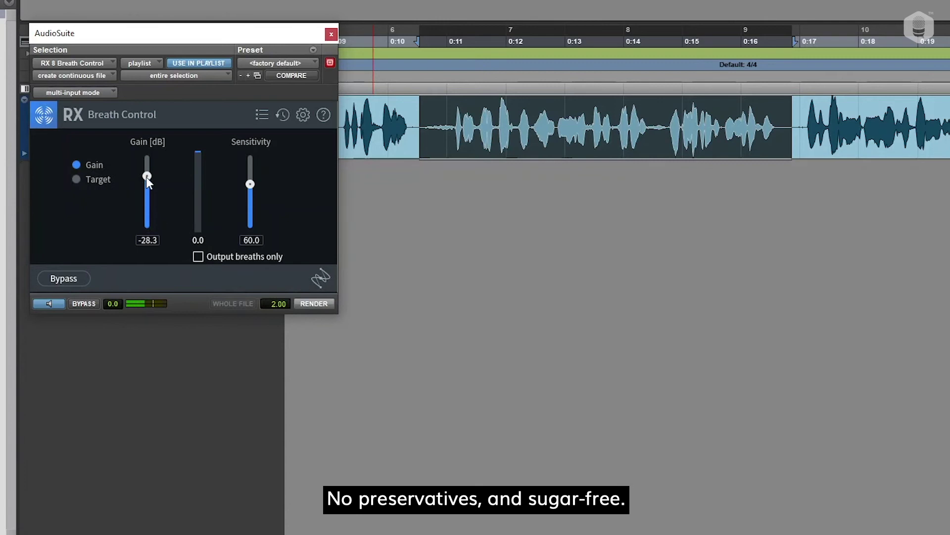
left_click_drag(146, 177, 149, 182)
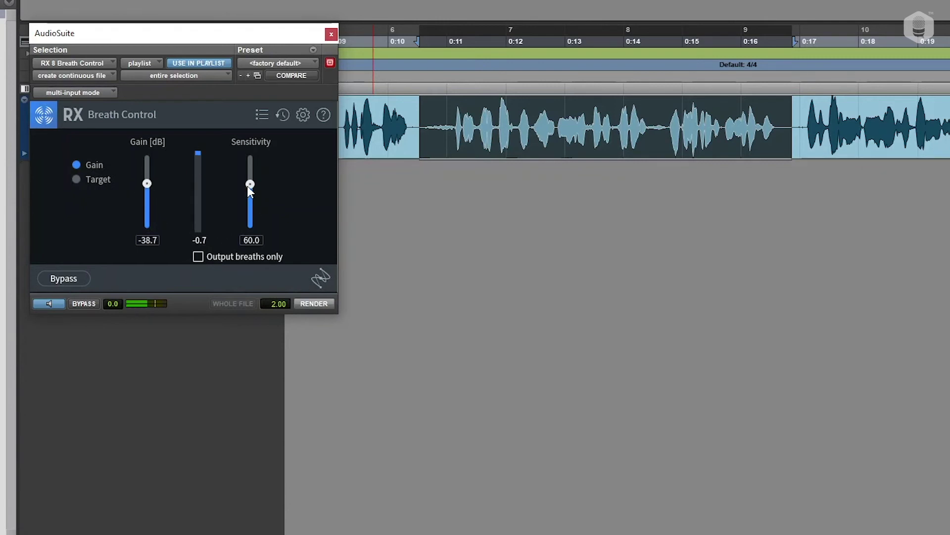
left_click_drag(248, 186, 250, 180)
left_click(315, 303)
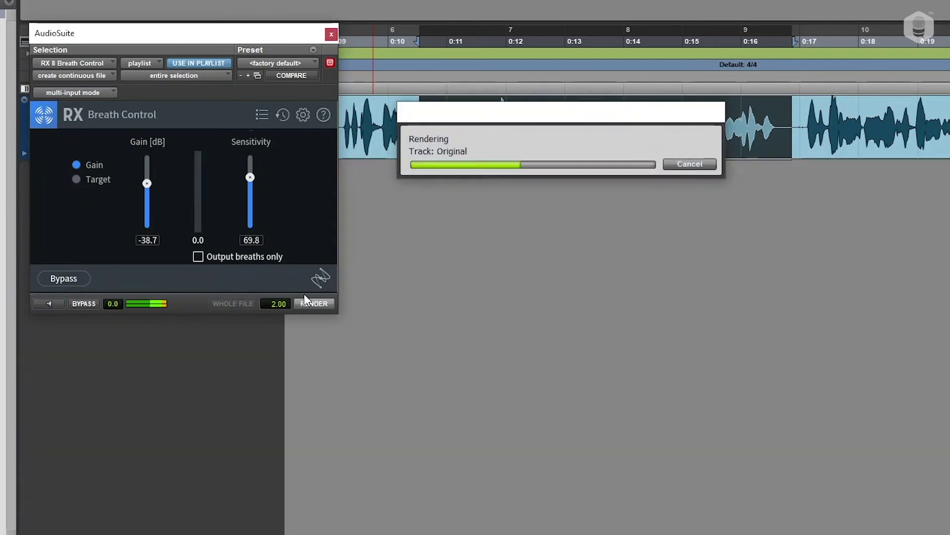
Step: Close the Breath Control window and select the rendered RX8BC clip for playback
left_click(487, 110)
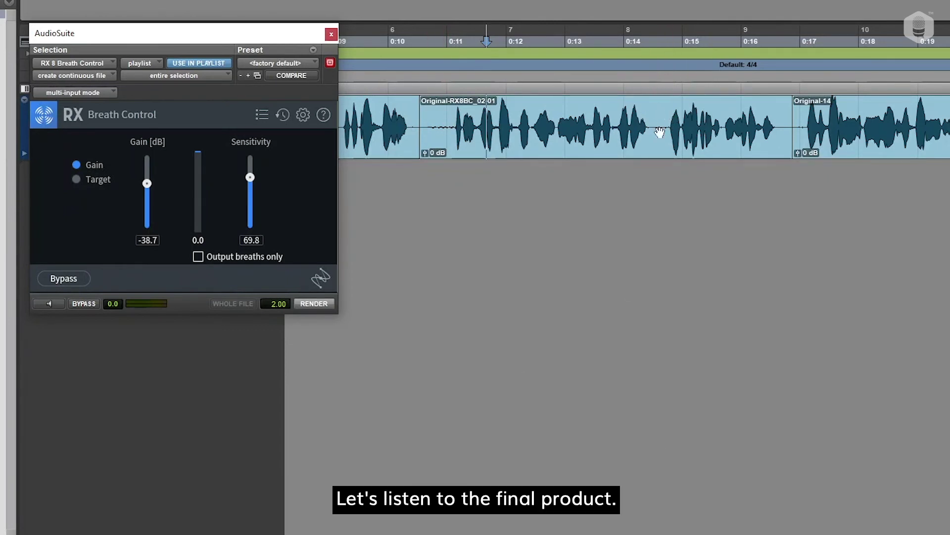
left_click(331, 34)
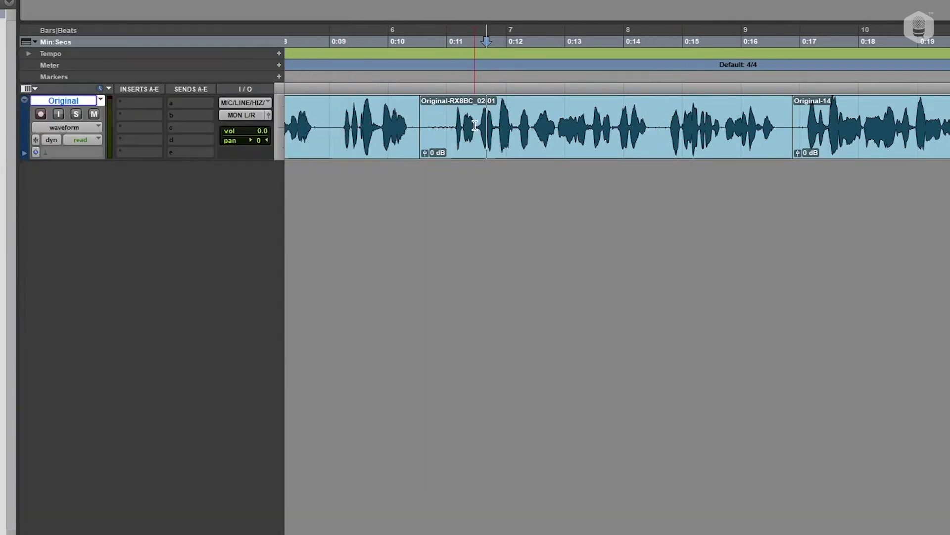
left_click(484, 154)
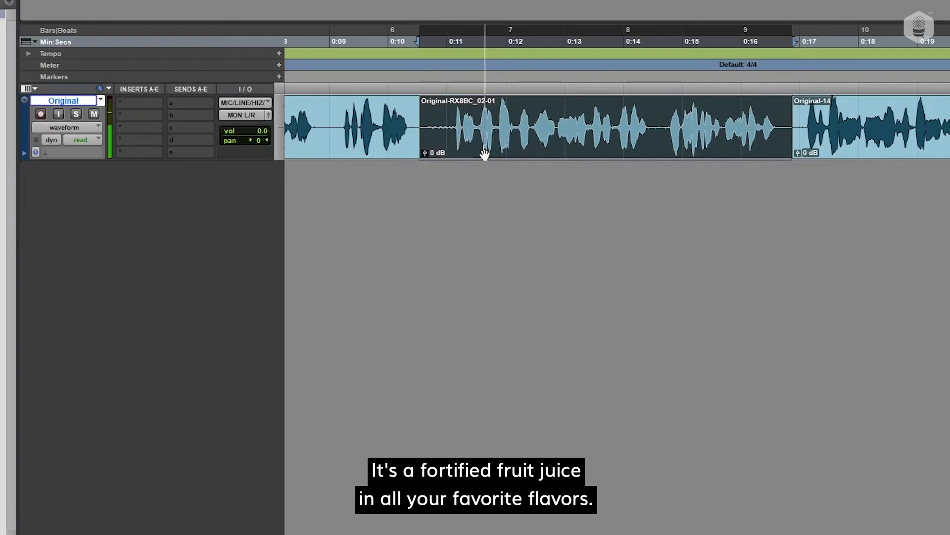